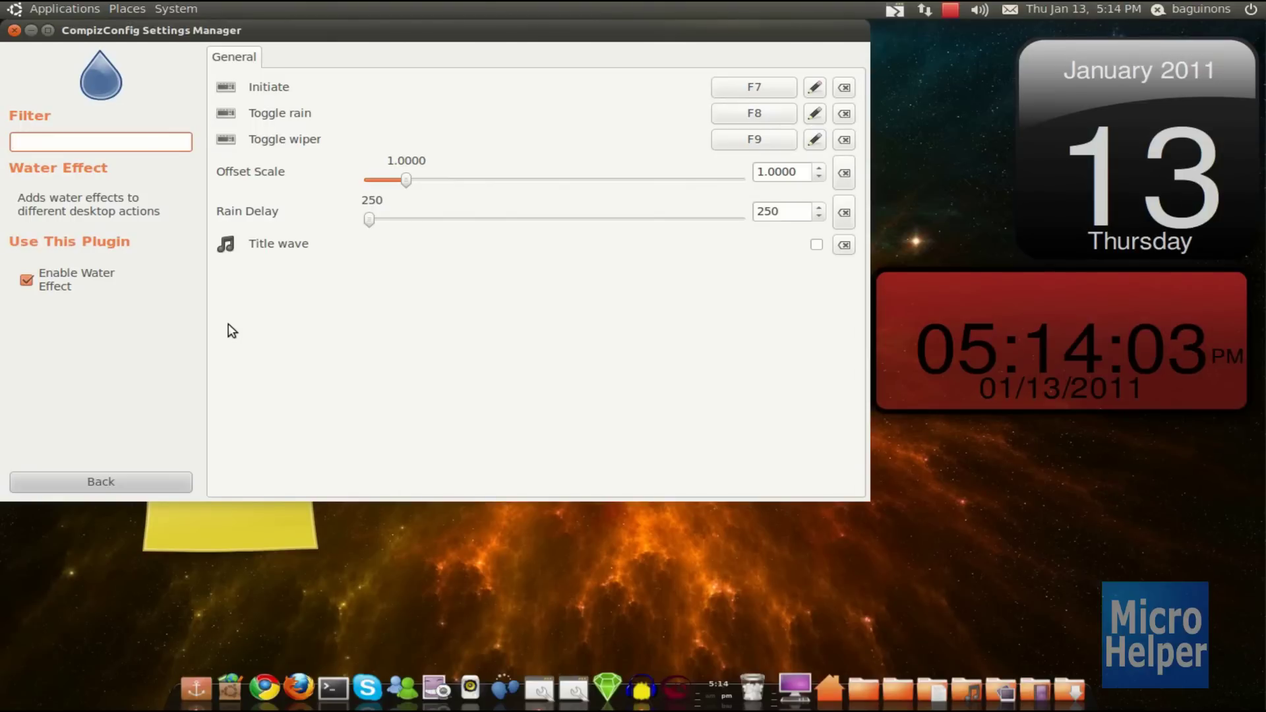
Trigger a ripple trail with F7, clear it with F9, and reposition the settings window
{"action": "key", "text": "F7"}
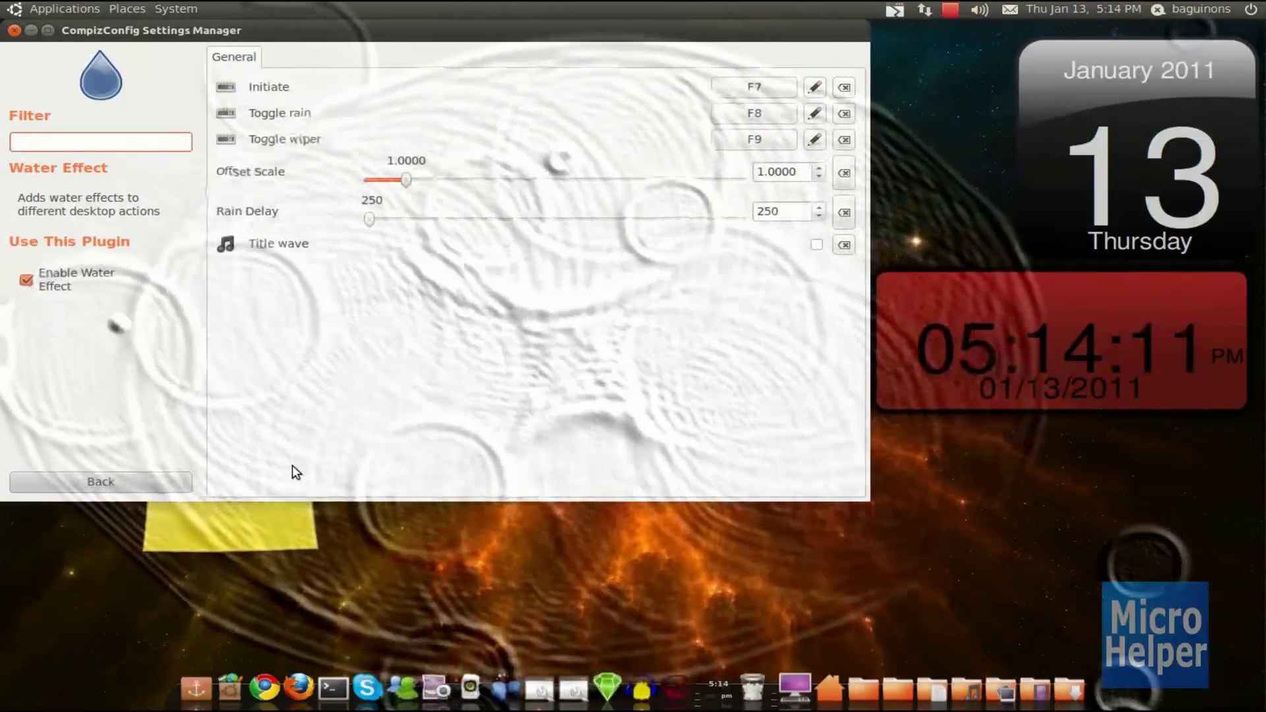
{"action": "key", "text": "F9"}
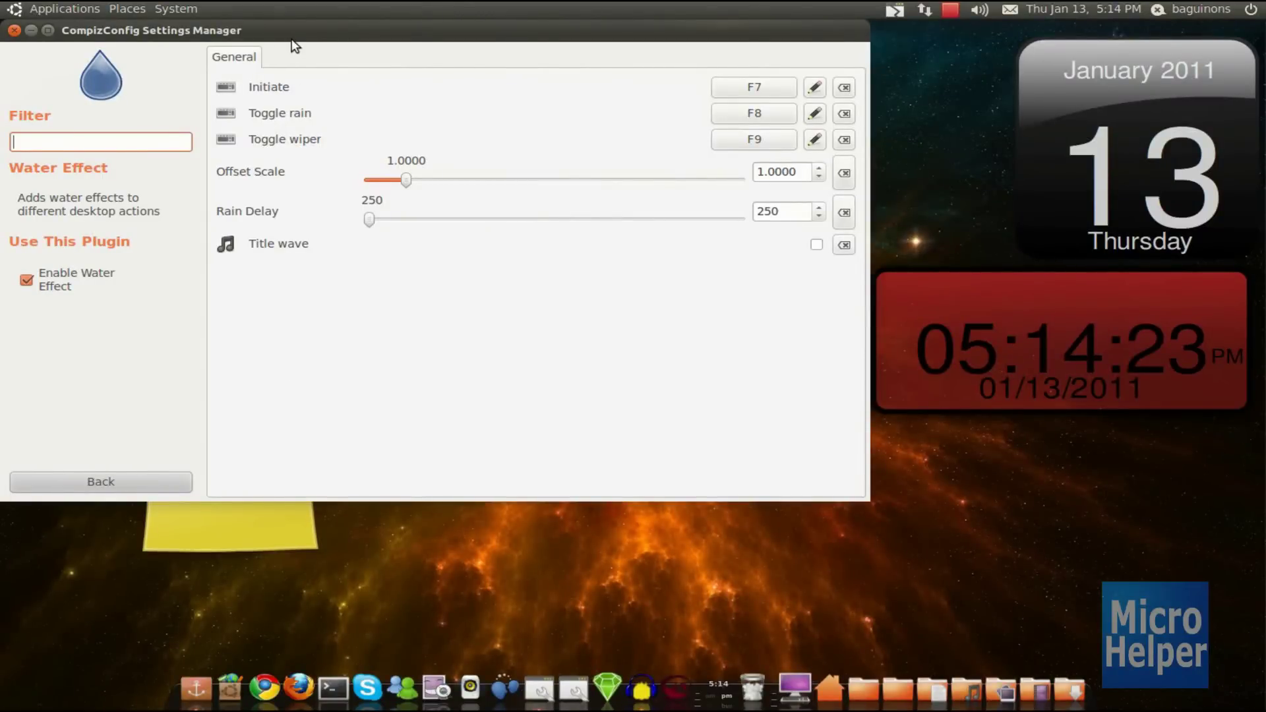
{"action": "left_click_drag", "start_coordinate": [293, 45], "coordinate": [448, 206]}
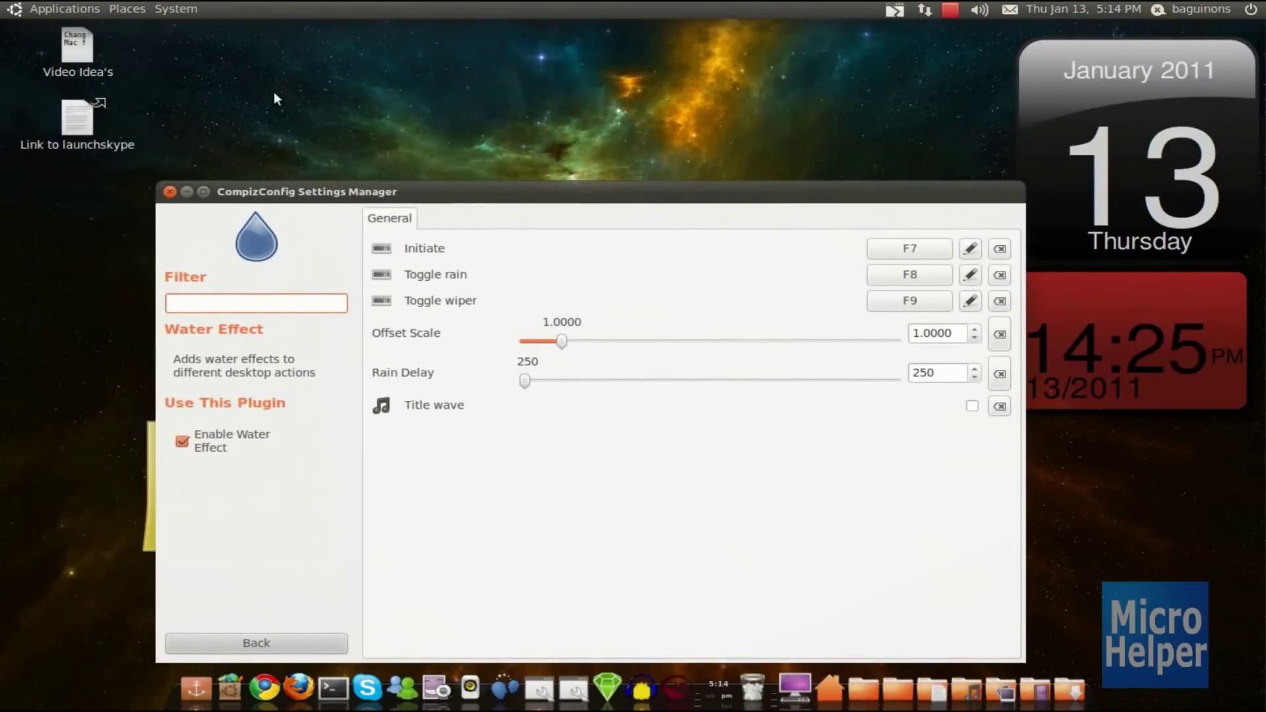
{"action": "left_click_drag", "start_coordinate": [261, 45], "coordinate": [638, 153]}
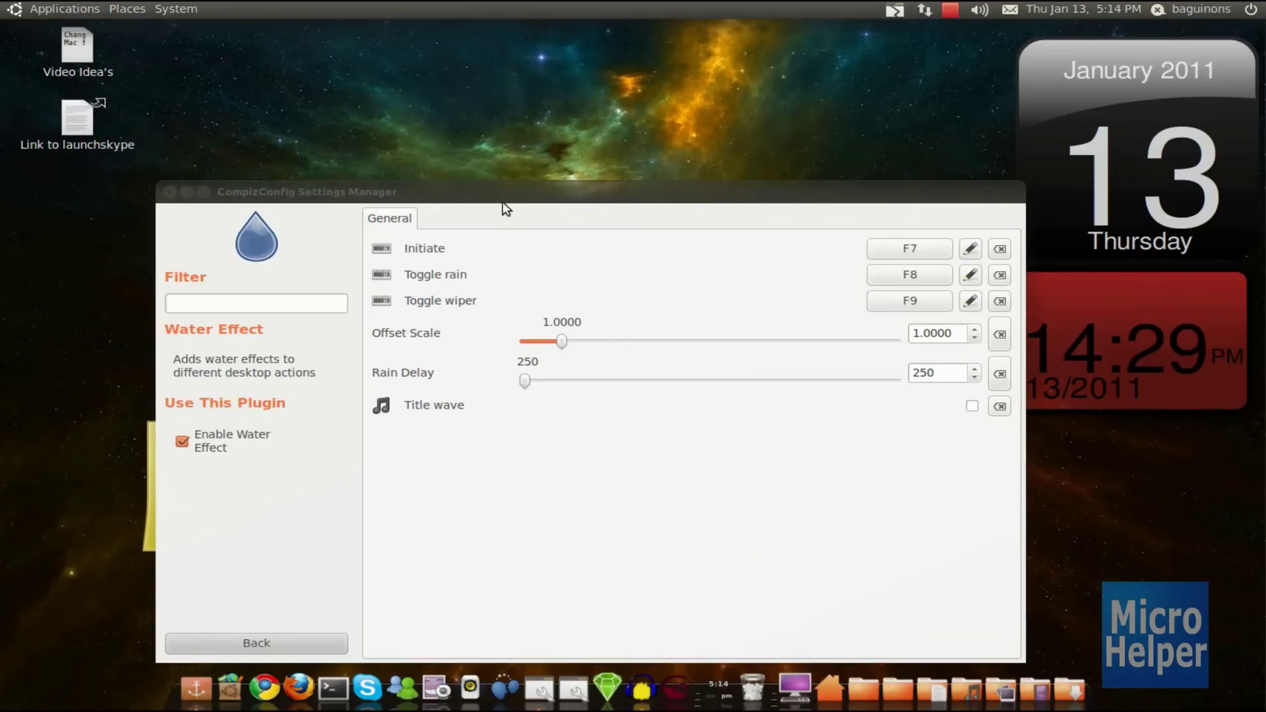
{"action": "left_click_drag", "start_coordinate": [503, 207], "coordinate": [478, 130]}
Return to the full plugin list and focus the Filter box to search for 'water'
{"action": "left_click", "coordinate": [177, 9]}
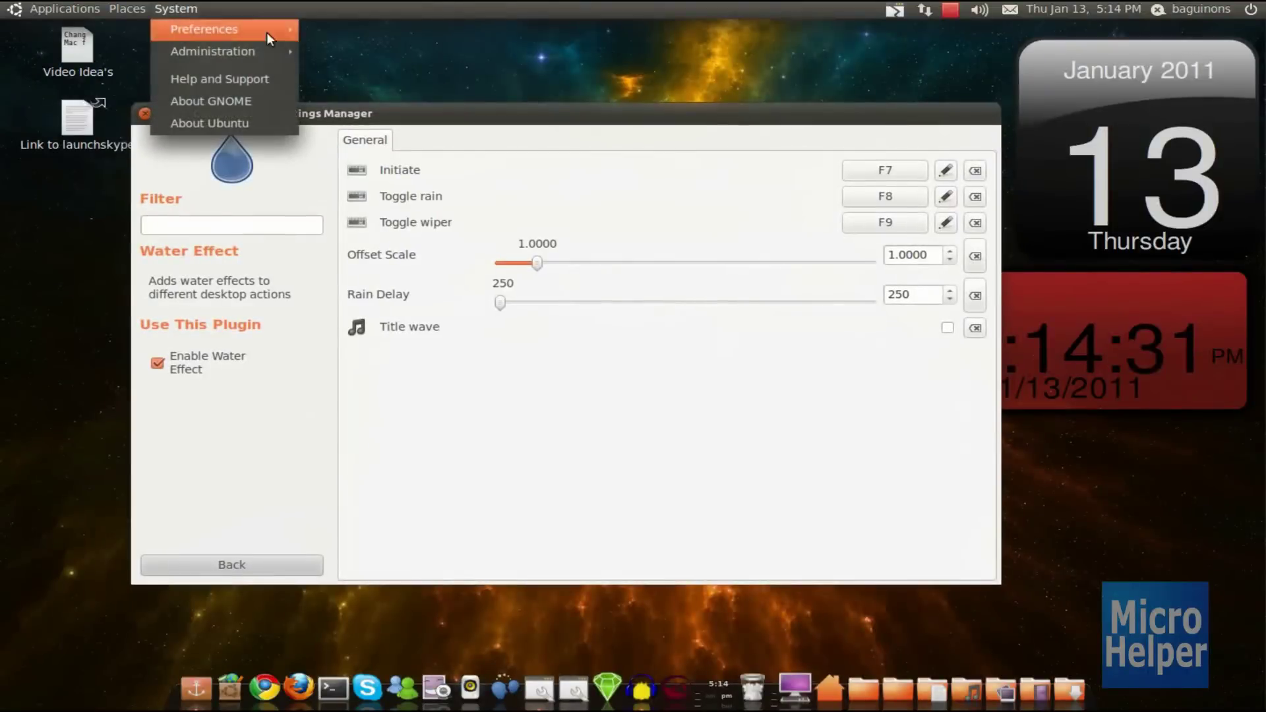
{"action": "left_click", "coordinate": [282, 225]}
{"action": "left_click", "coordinate": [195, 562]}
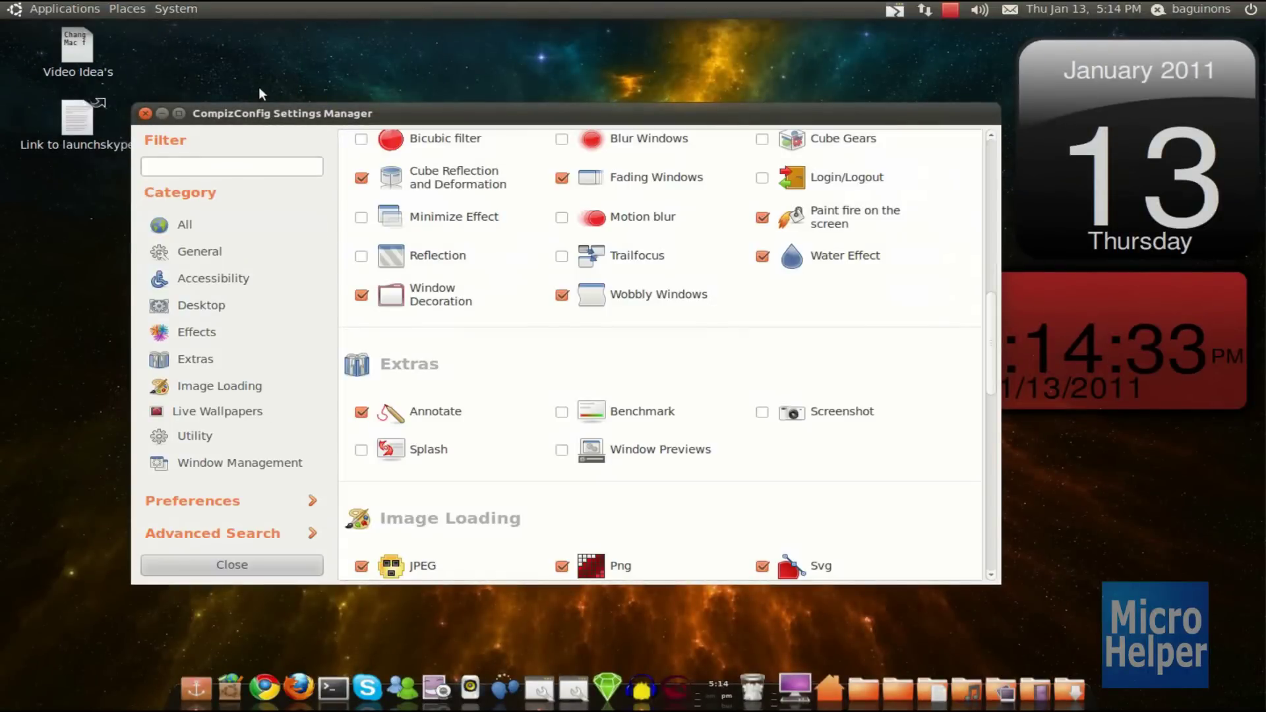
{"action": "left_click", "coordinate": [176, 9]}
{"action": "mouse_move", "coordinate": [205, 24]}
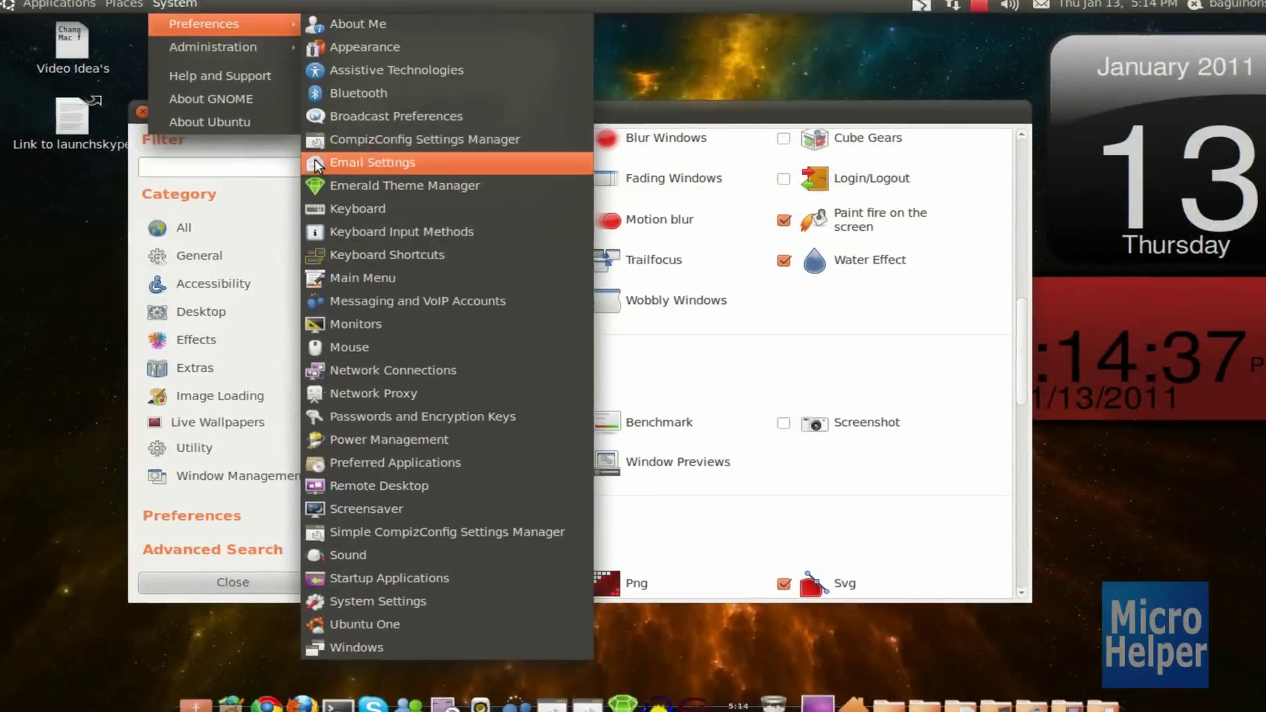
{"action": "left_click", "coordinate": [194, 169]}
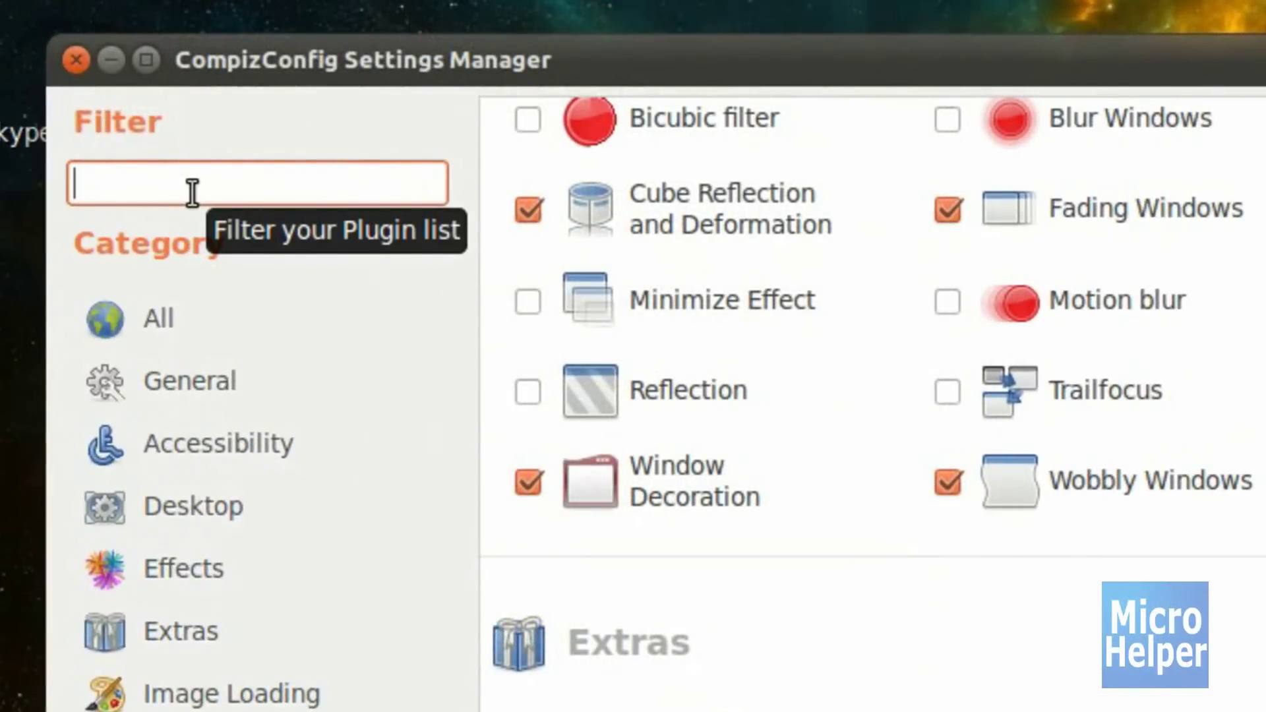
{"action": "type", "text": "water"}
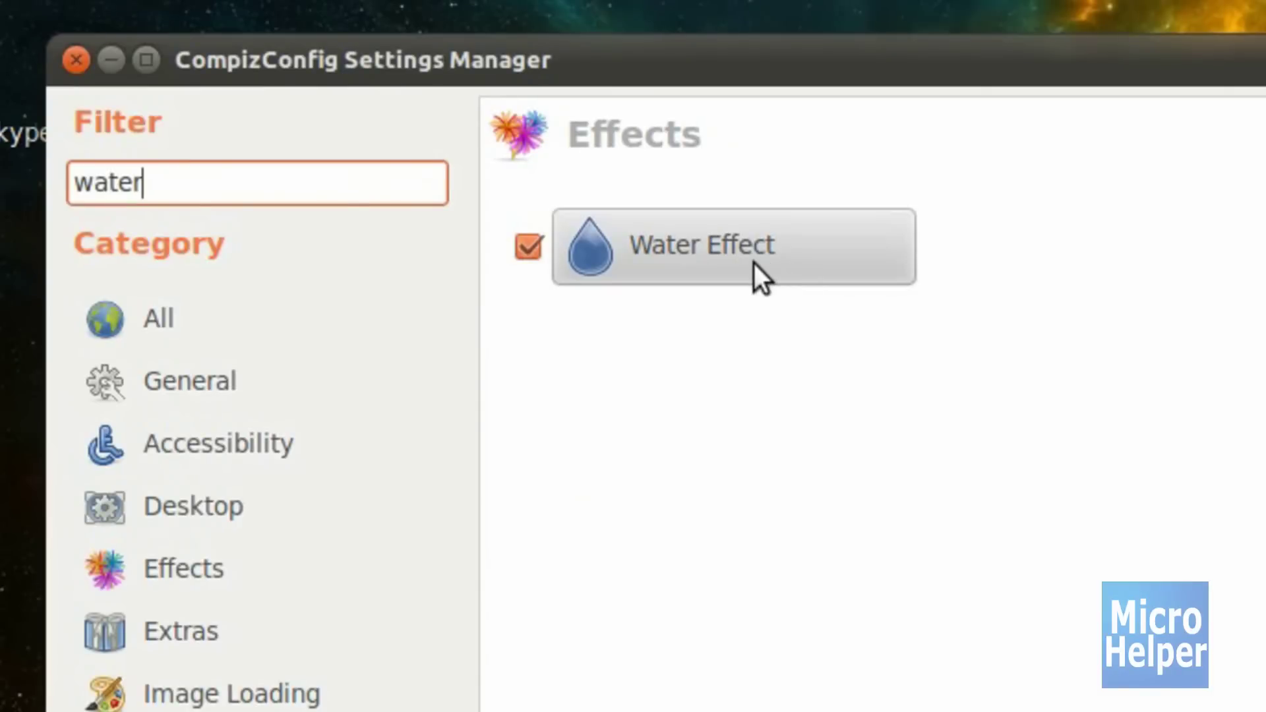
Change the Water Effect Initiate shortcut to plain F7, dropping the Shift modifier
{"action": "left_click", "coordinate": [706, 269]}
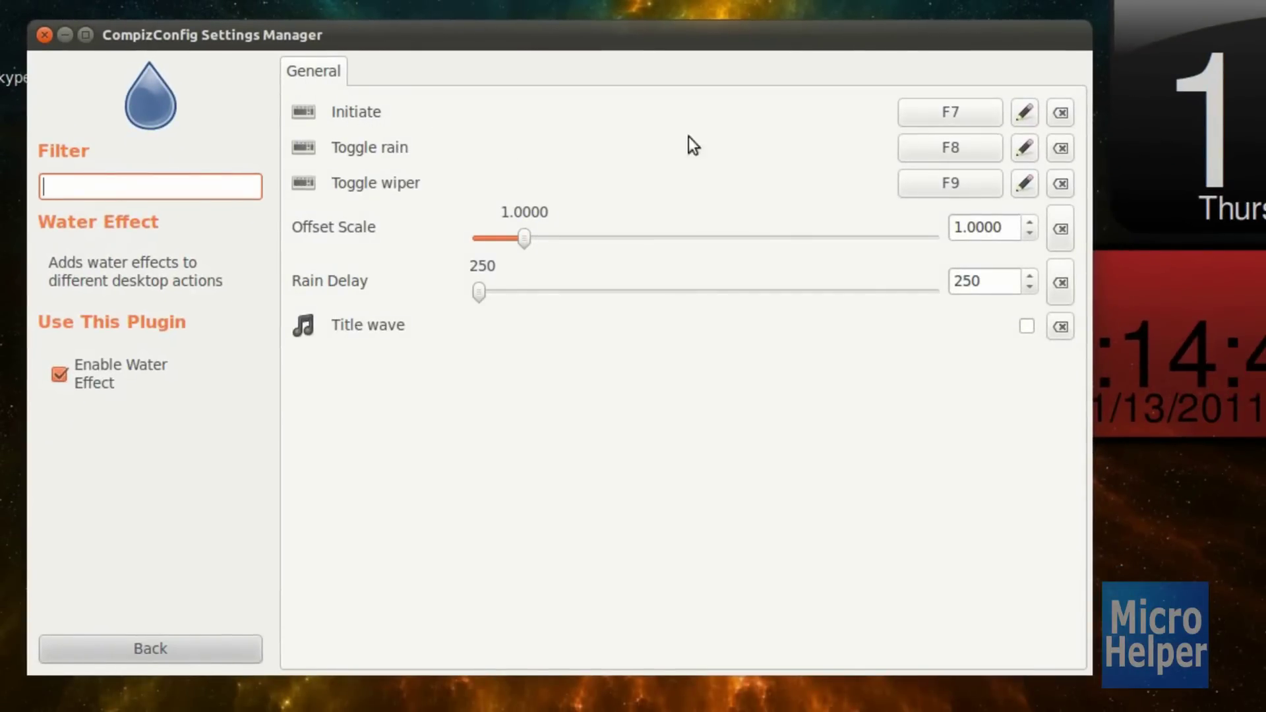
{"action": "left_click", "coordinate": [949, 113]}
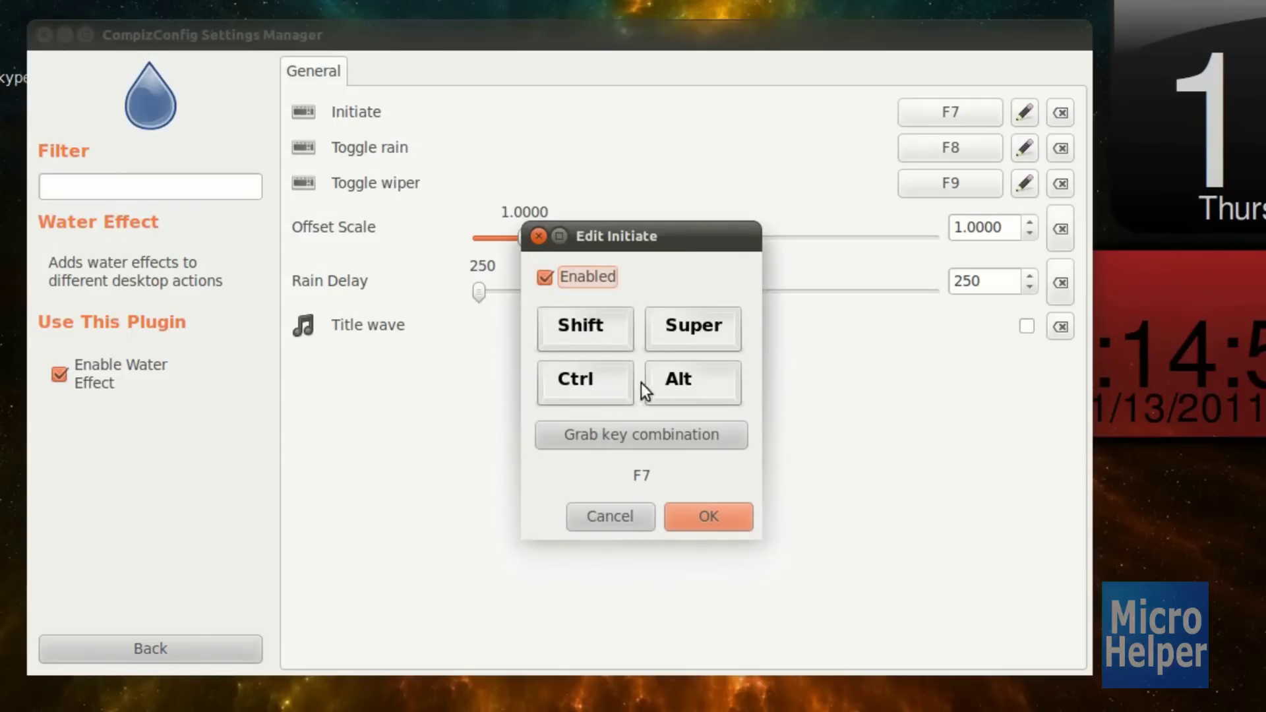
{"action": "left_click", "coordinate": [583, 331]}
{"action": "left_click", "coordinate": [594, 442]}
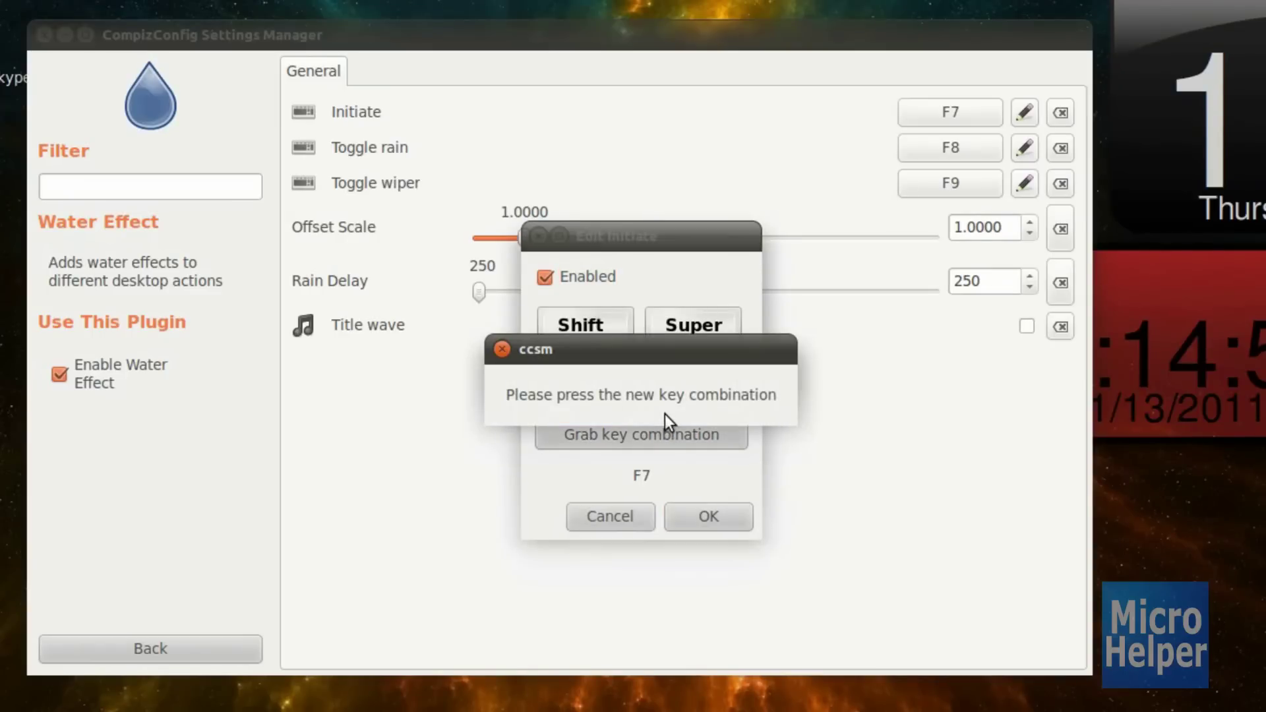
{"action": "key", "text": "F7"}
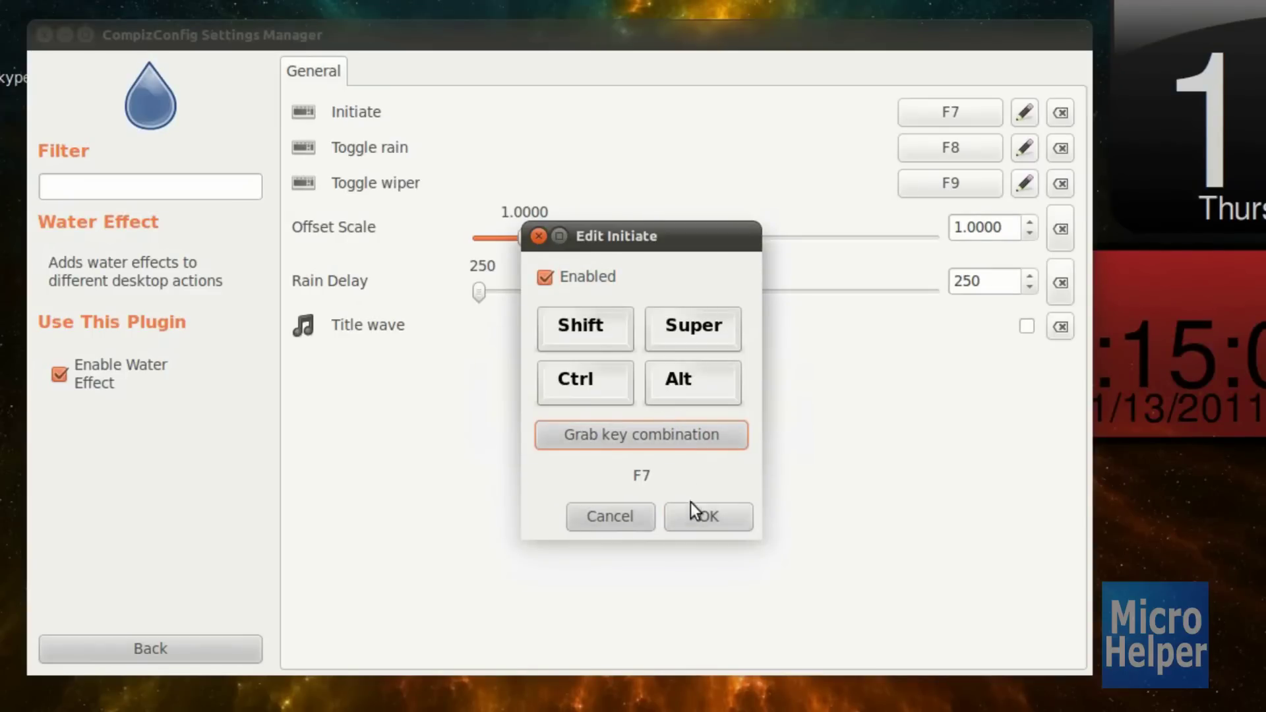
{"action": "left_click", "coordinate": [706, 514]}
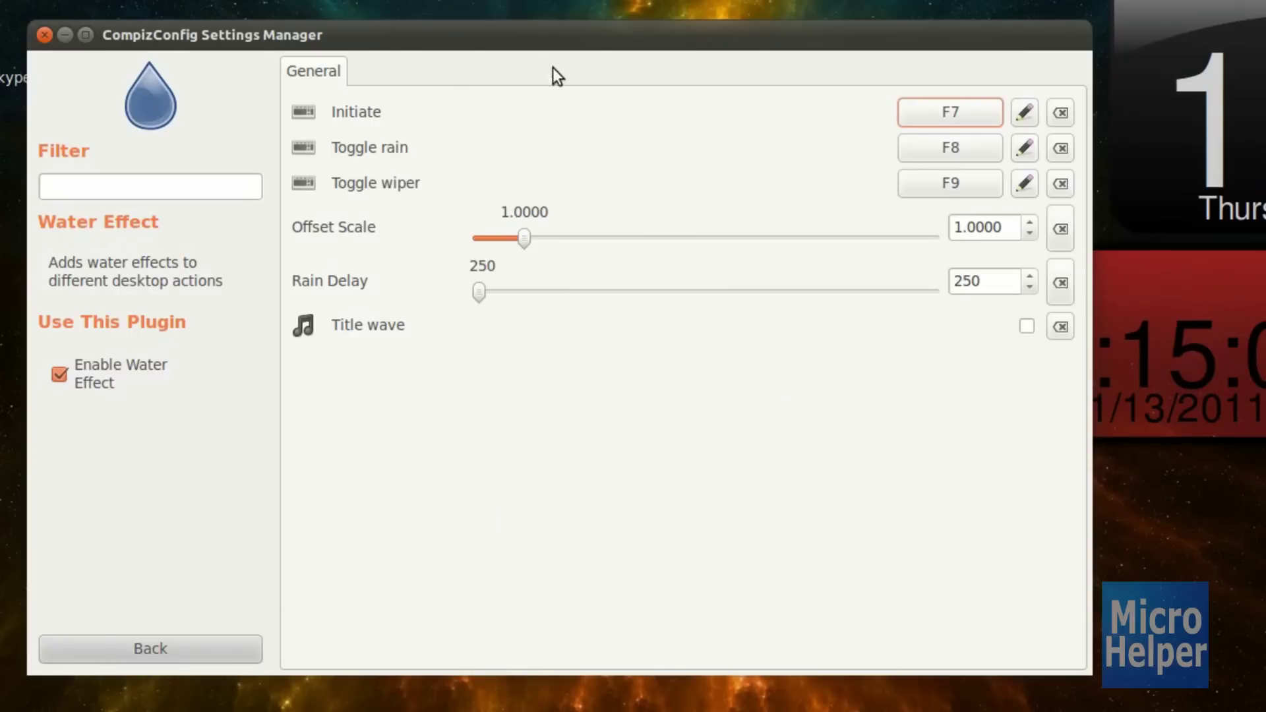
Show F7 ripples and F8 rain on the desktop, then close the settings window
{"action": "left_click_drag", "start_coordinate": [570, 52], "coordinate": [608, 138]}
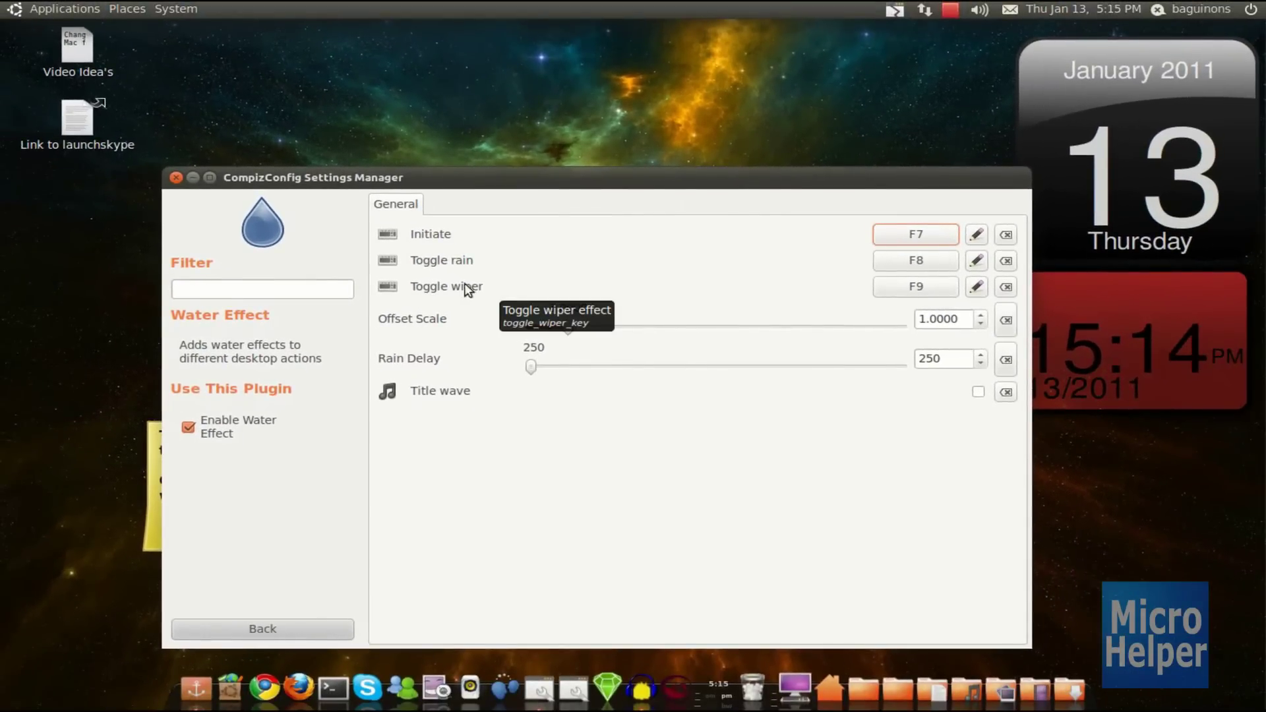
{"action": "key", "text": "F7"}
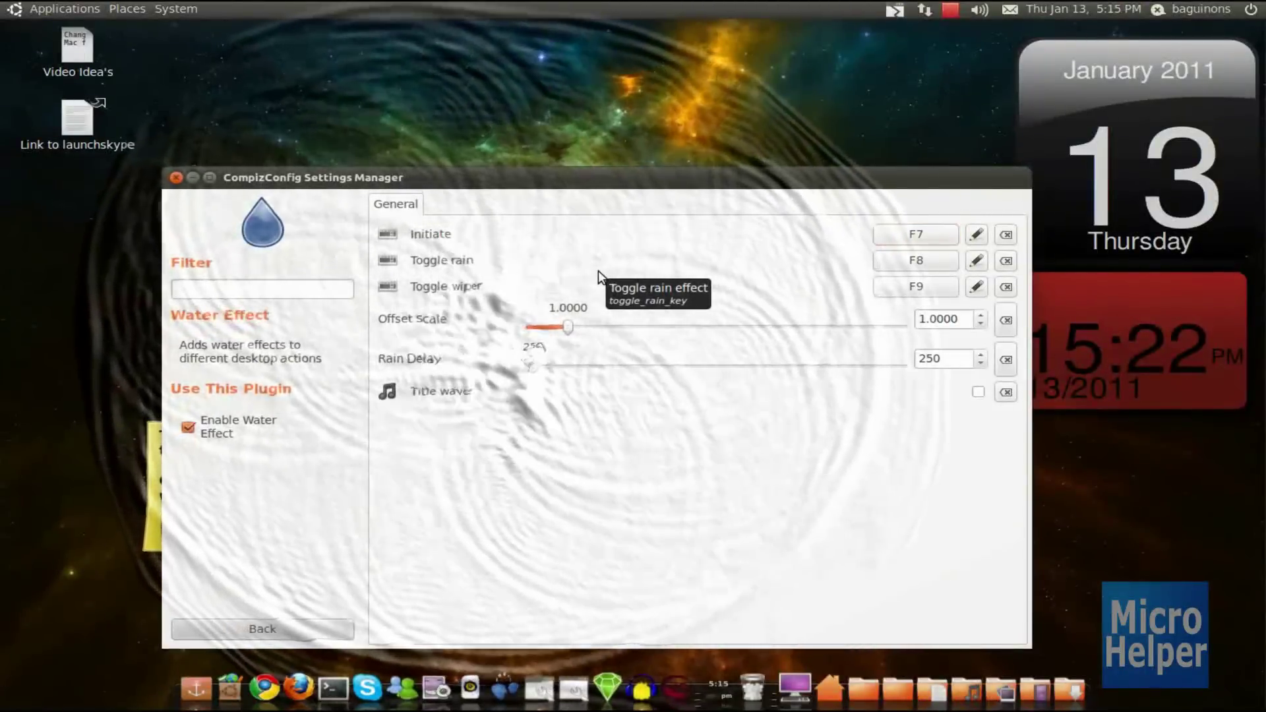
{"action": "key", "text": "F8"}
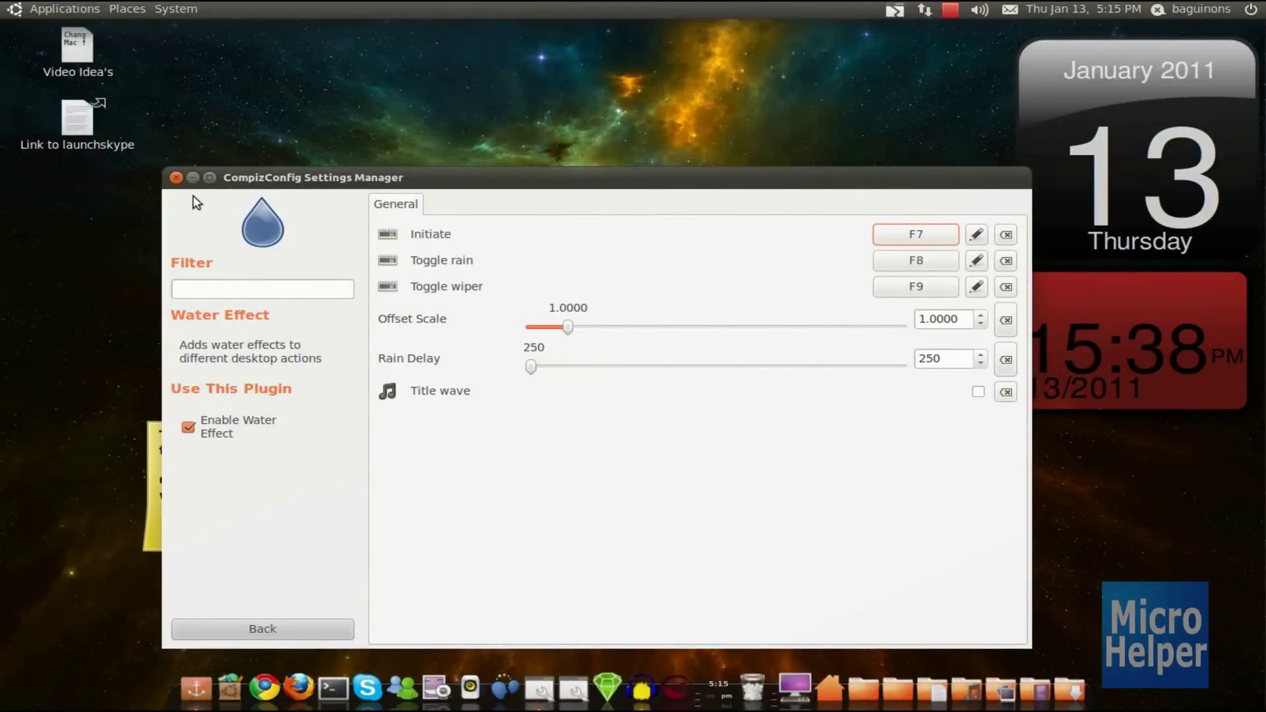
{"action": "left_click", "coordinate": [176, 178]}
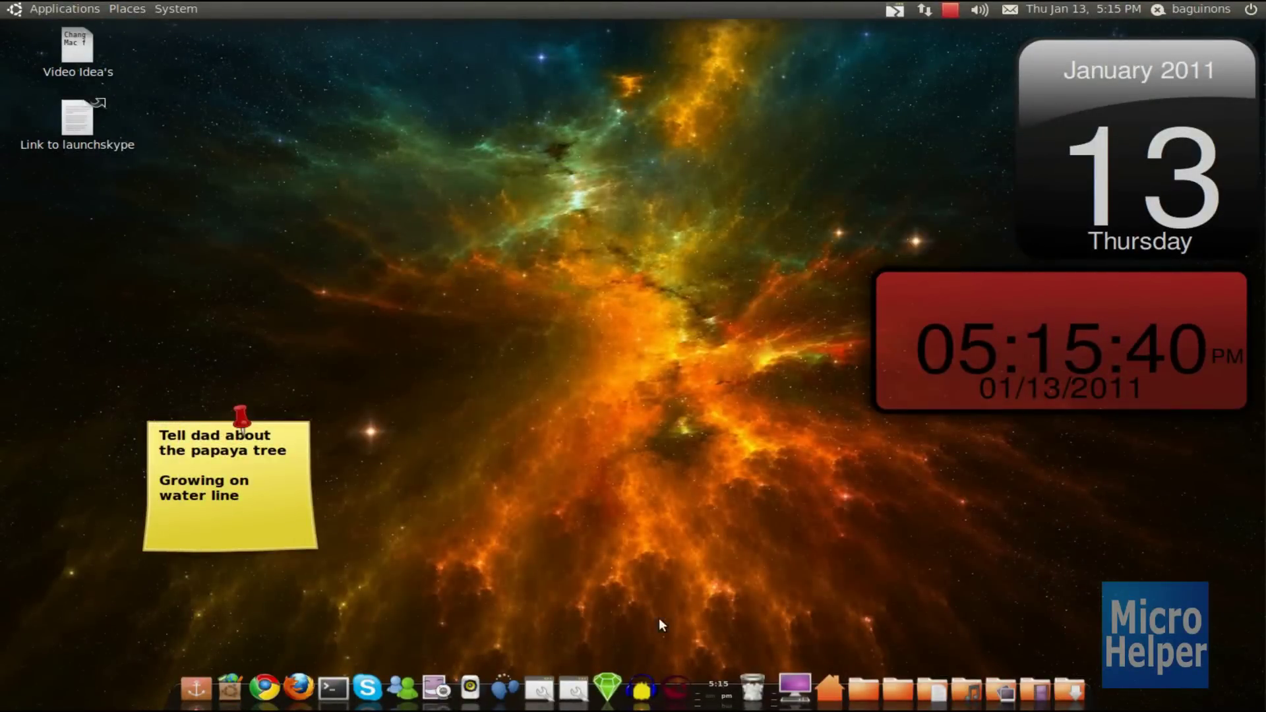